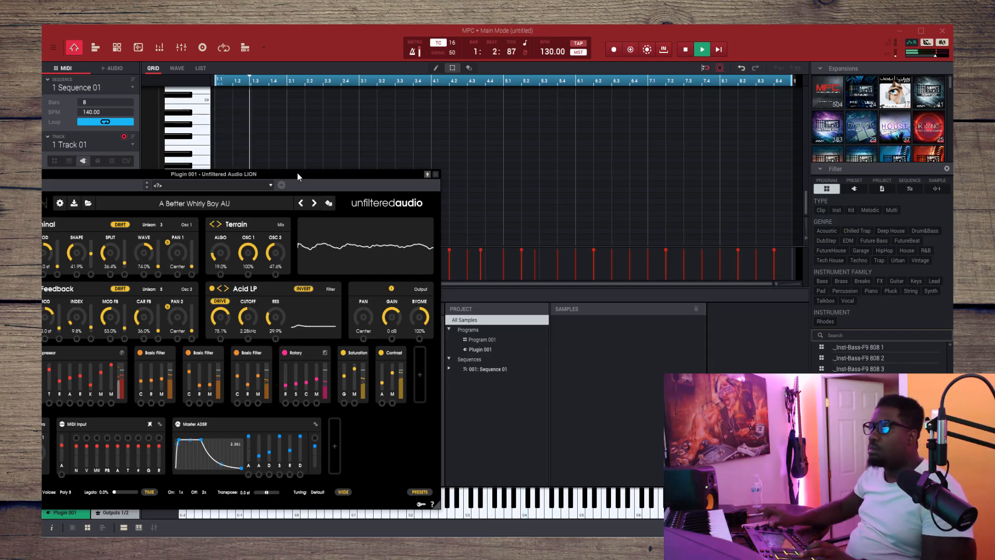
- Close the Unfiltered Audio LION plugin window and bring Track 01's recorded notes into view in the grid
{"action": "left_click_drag", "start_coordinate": [298, 174], "coordinate": [440, 241]}
{"action": "left_click", "coordinate": [578, 240]}
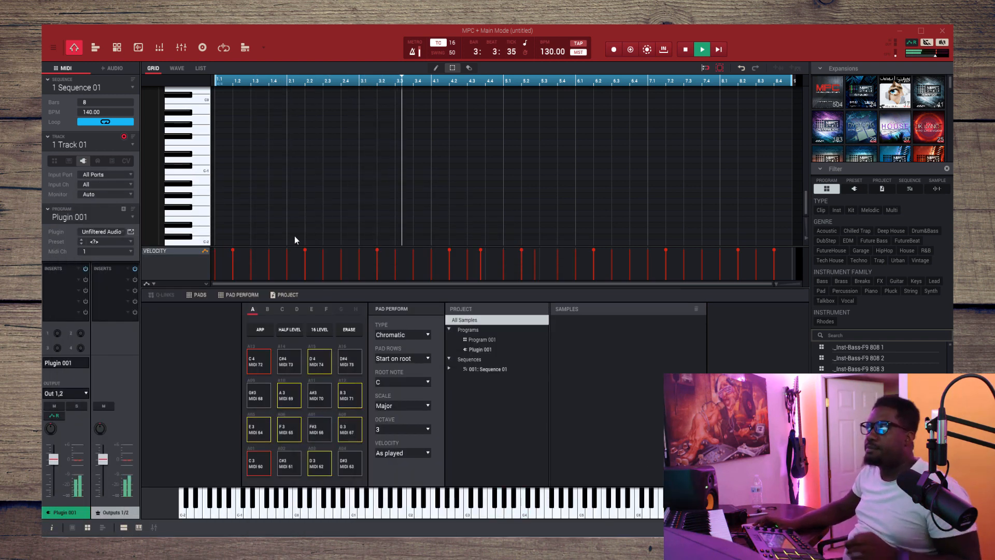
{"action": "scroll", "coordinate": [297, 210], "scroll_direction": "up", "scroll_amount": 4}
{"action": "scroll", "coordinate": [297, 210], "scroll_direction": "up", "scroll_amount": 8}
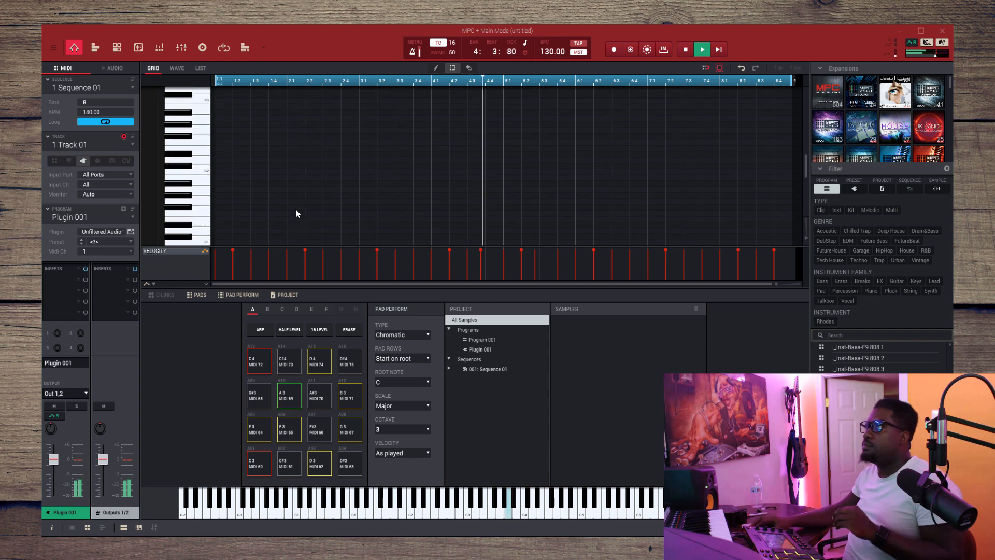
{"action": "scroll", "coordinate": [297, 209], "scroll_direction": "up", "scroll_amount": 3}
{"action": "scroll", "coordinate": [296, 209], "scroll_direction": "down", "scroll_amount": 2}
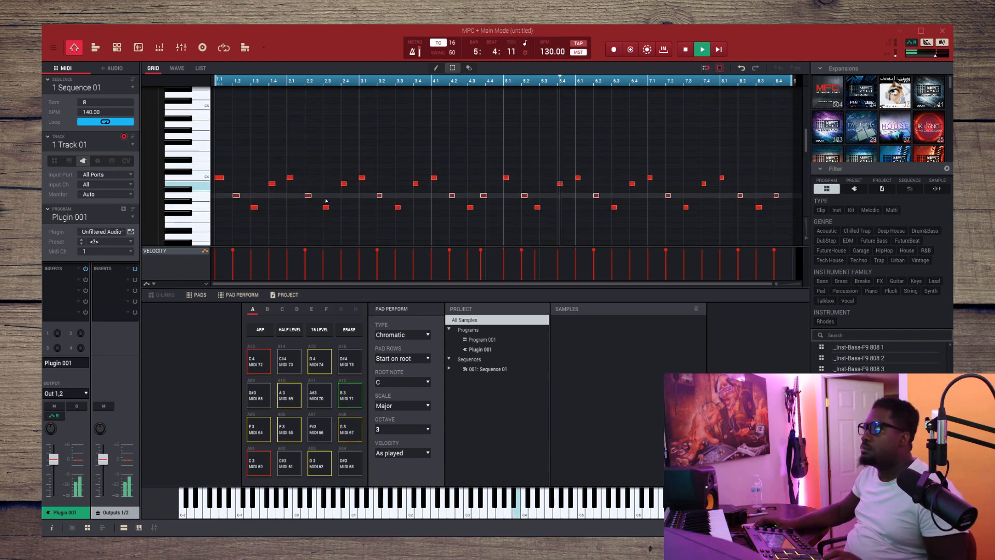
- Nudge Track 01's early notes near 4.4 and 5.3 slightly later in the grid
{"action": "left_click", "coordinate": [492, 197]}
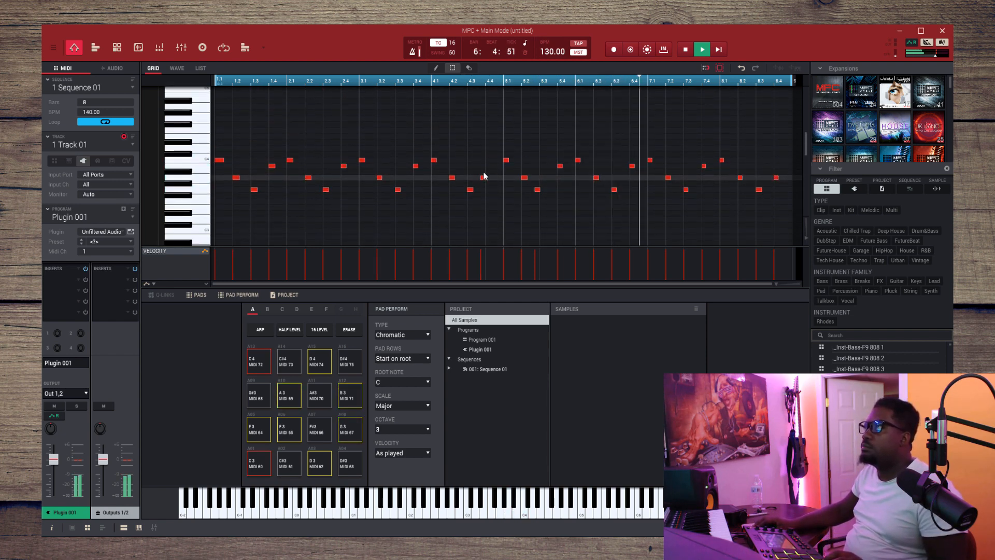
{"action": "left_click", "coordinate": [483, 177]}
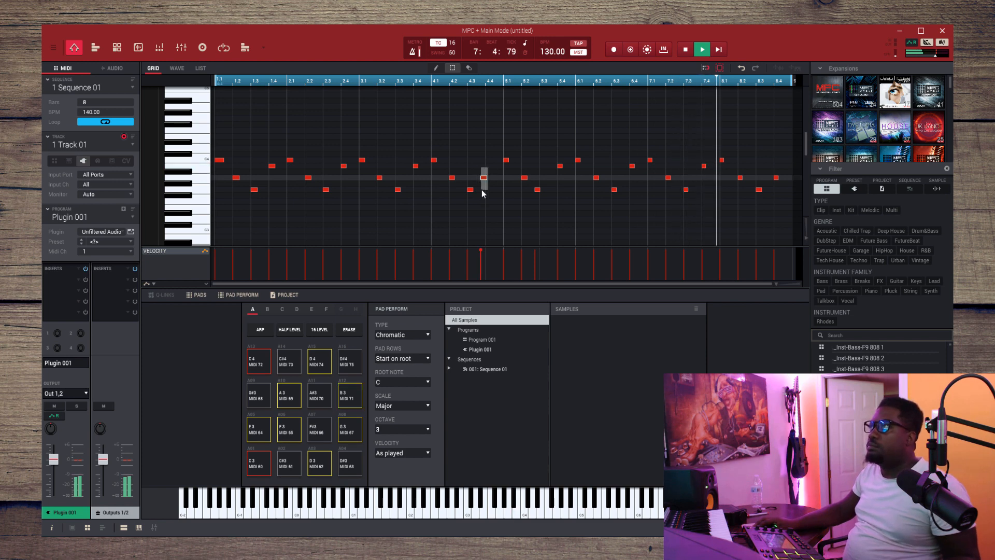
{"action": "key", "text": "Right"}
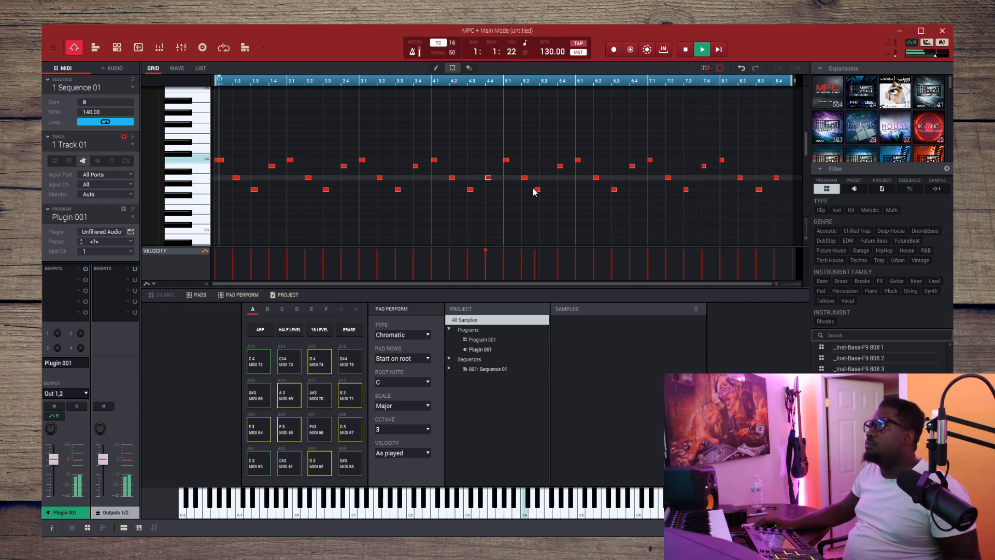
{"action": "left_click", "coordinate": [571, 228]}
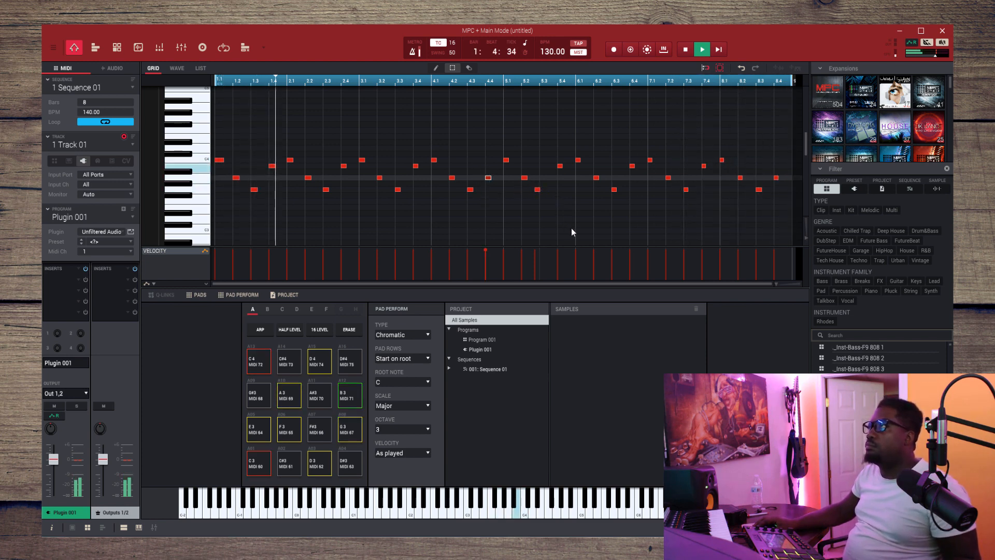
{"action": "left_click", "coordinate": [537, 191]}
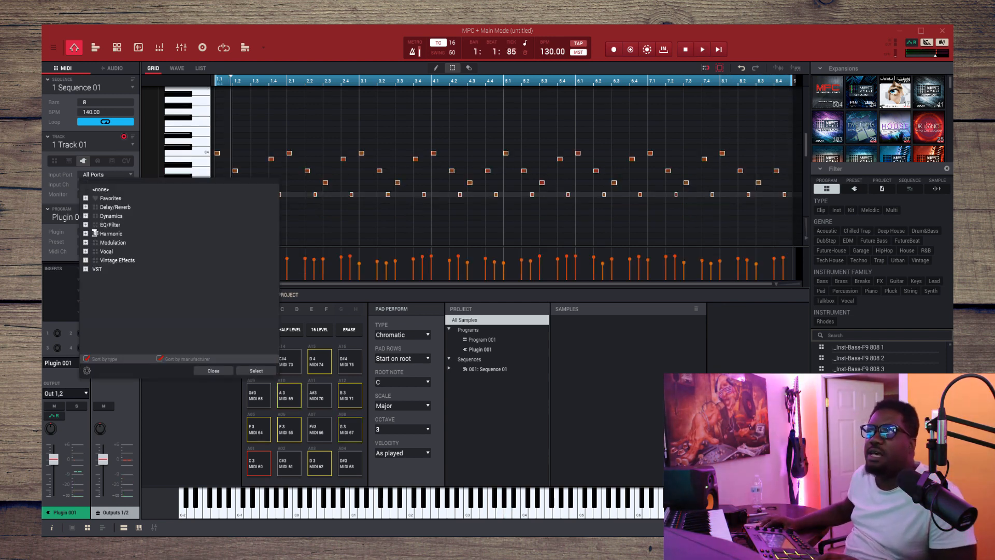
- Insert the AIR Half Speed modulation effect on Plugin 001, audition it during playback and slightly adjust its mix
{"action": "left_click", "coordinate": [86, 242]}
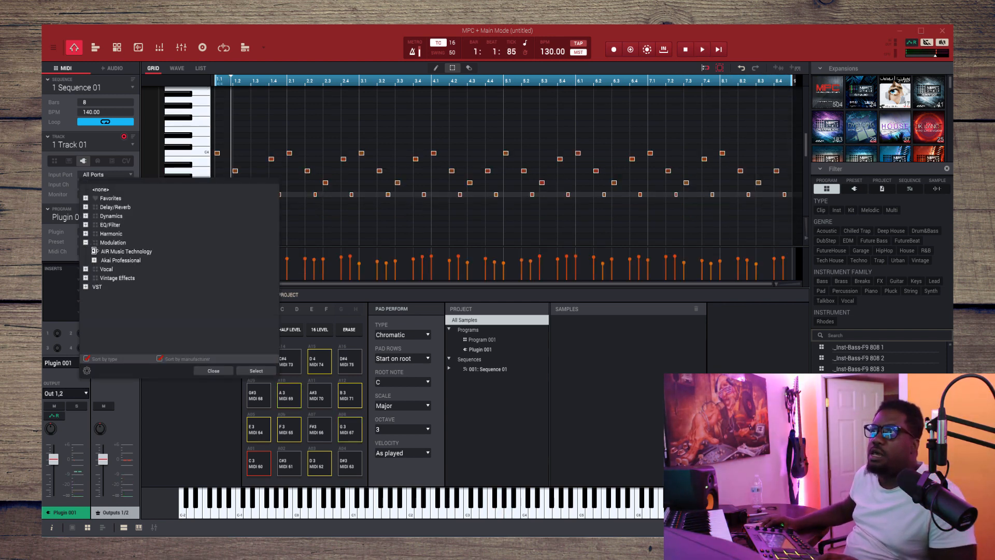
{"action": "left_click", "coordinate": [94, 250]}
{"action": "double_click", "coordinate": [124, 286]}
{"action": "key", "text": "space"}
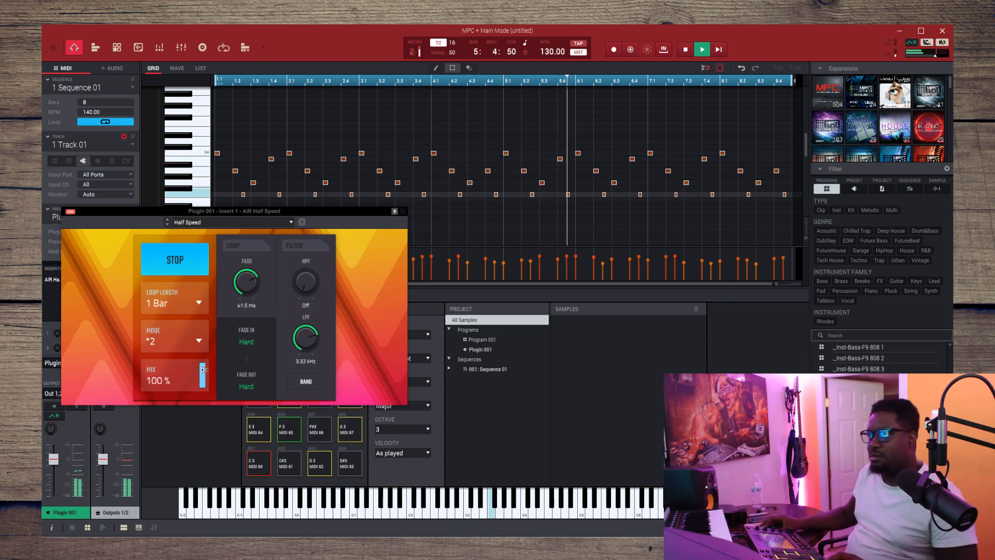
{"action": "left_click_drag", "start_coordinate": [203, 367], "coordinate": [204, 373]}
{"action": "left_click", "coordinate": [402, 211]}
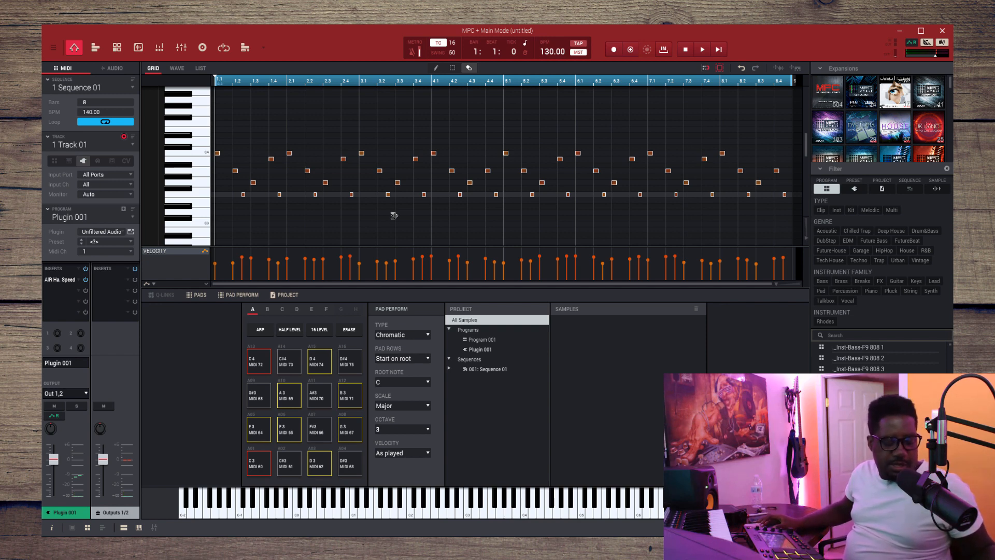
- Copy Track 01's notes onto Track 02 and transpose them down one octave
{"action": "left_click", "coordinate": [72, 144]}
{"action": "left_click", "coordinate": [115, 167]}
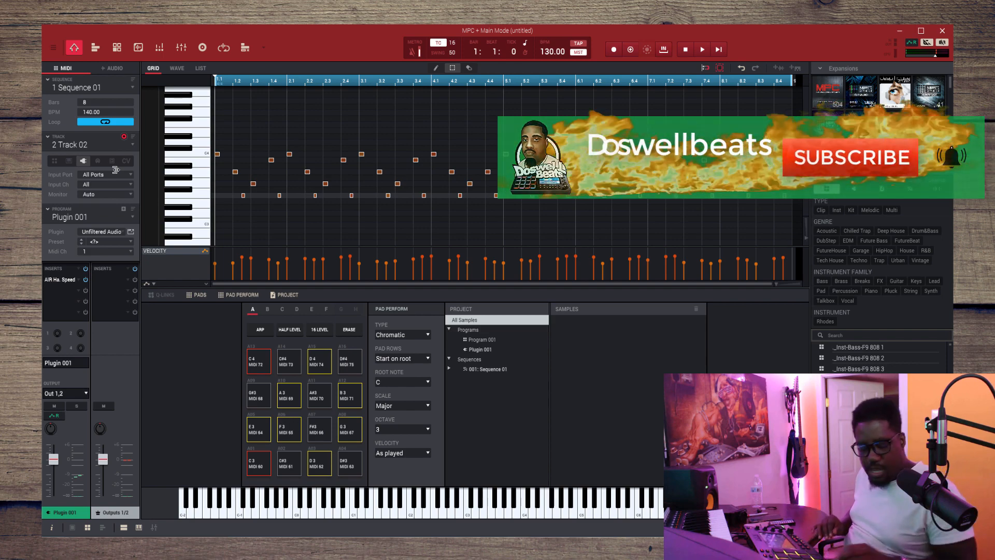
{"action": "key", "text": "shift+Down"}
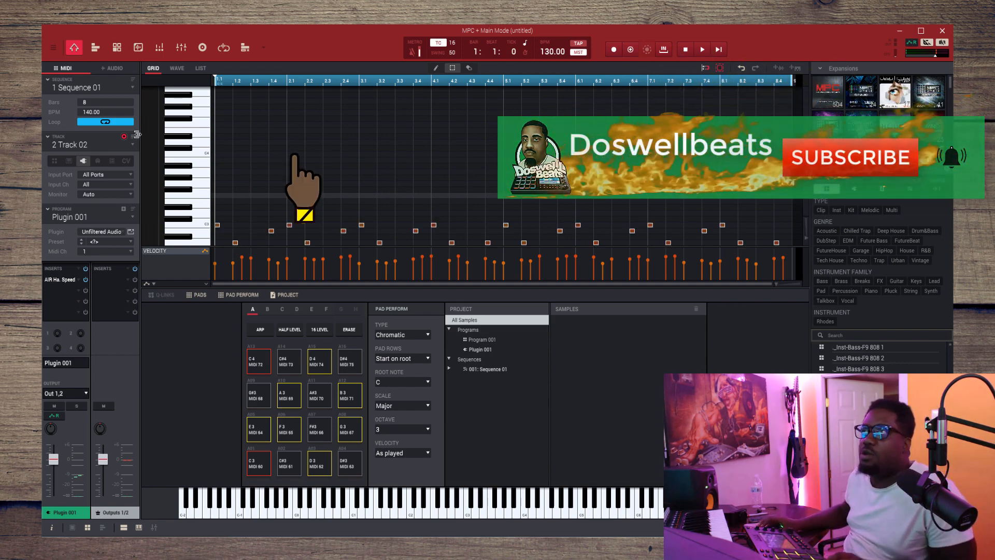
- Create a new plugin program for Track 02 and load the Studio instrument into it
{"action": "left_click", "coordinate": [124, 209]}
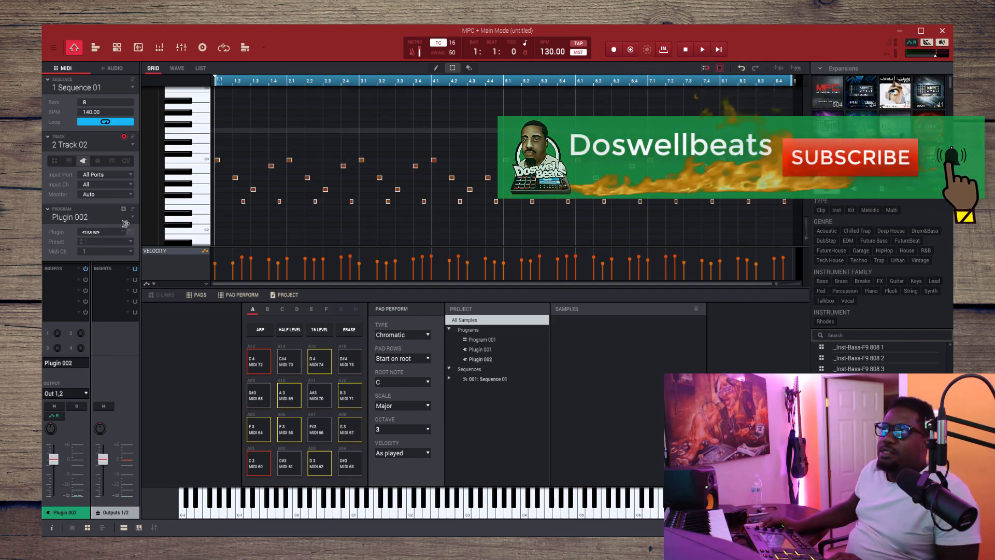
{"action": "left_click", "coordinate": [124, 232]}
{"action": "left_click", "coordinate": [124, 232]}
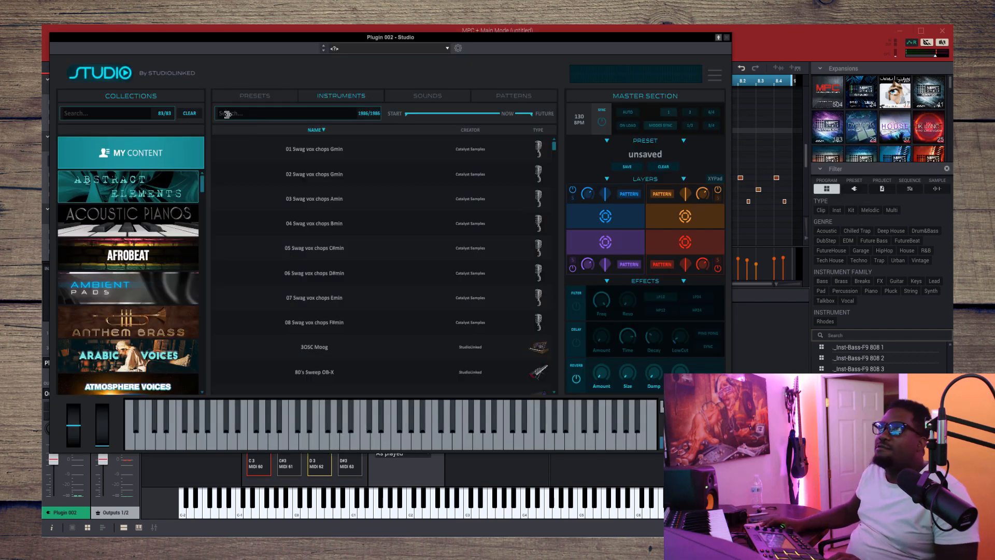
- Search Studio's instruments for "gu", preview A.Guitars - R&B GUITARS 05 and load it into the purple layer
{"action": "left_click", "coordinate": [319, 111]}
{"action": "type", "text": "gu"}
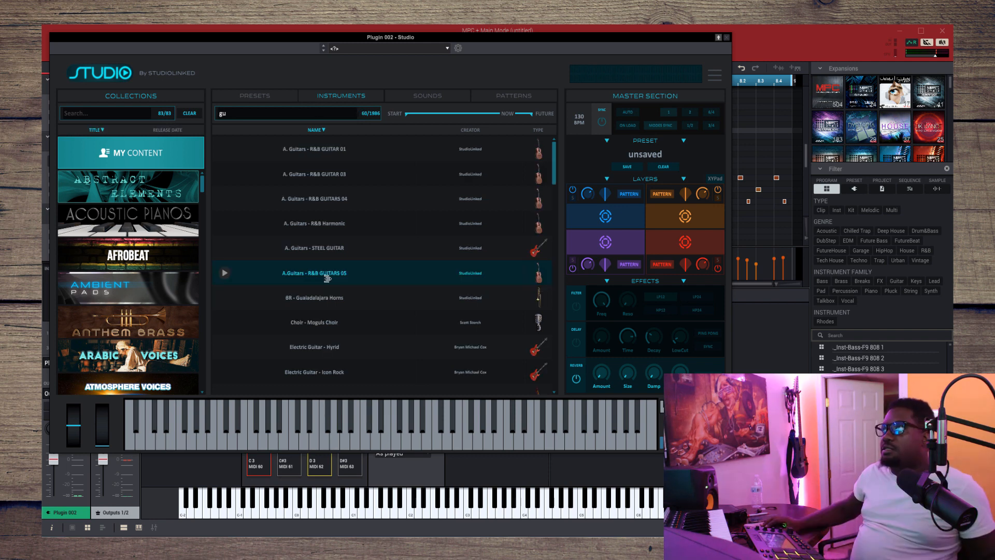
{"action": "left_click", "coordinate": [330, 275]}
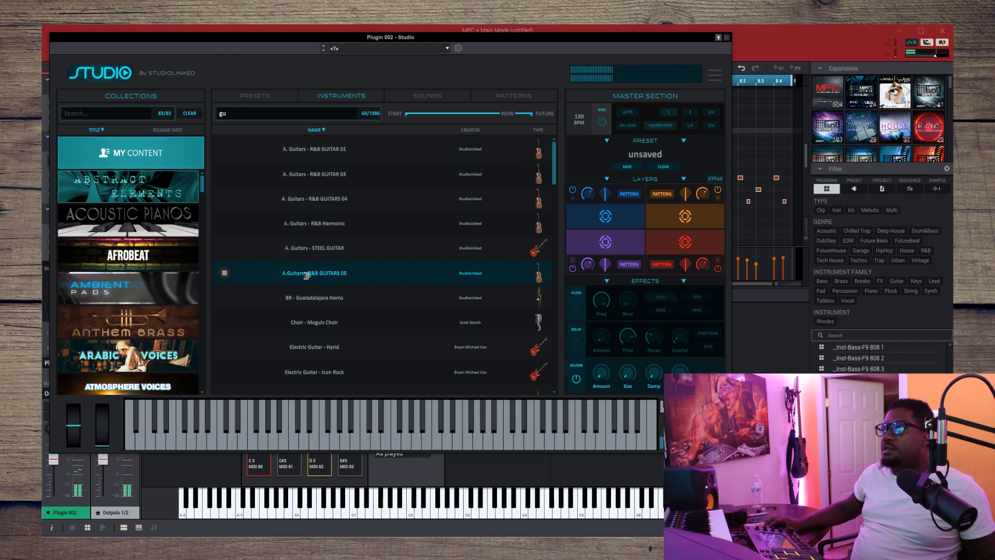
{"action": "left_click_drag", "start_coordinate": [306, 275], "coordinate": [594, 245]}
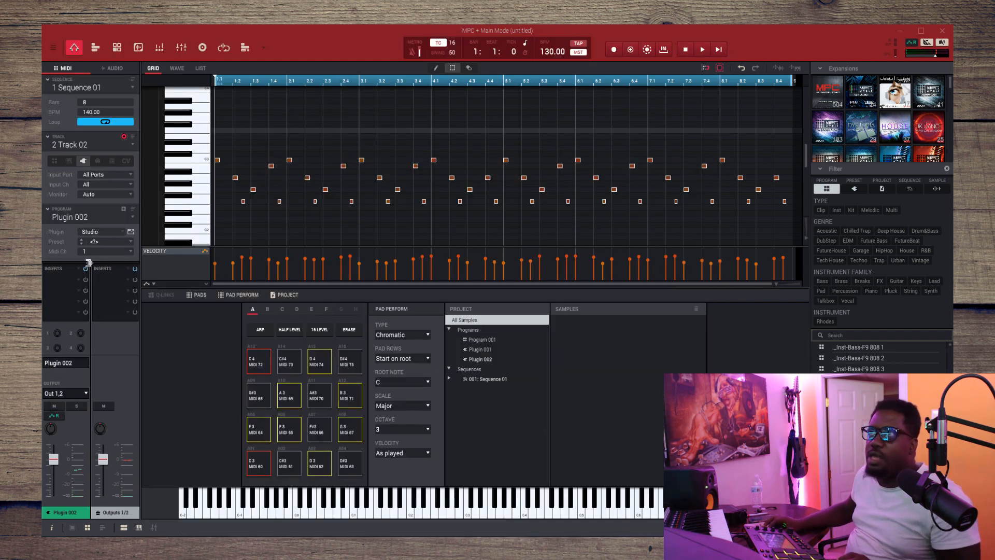
- Lengthen Track 02's guitar notes in two passes during playback, leaving the last two notes out of the second pass
{"action": "key", "text": "space"}
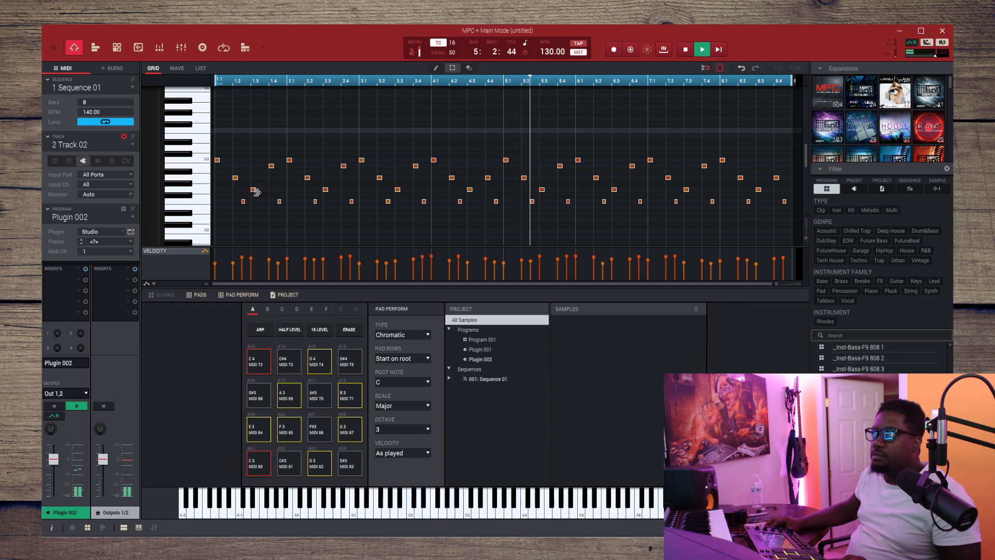
{"action": "left_click_drag", "start_coordinate": [256, 192], "coordinate": [270, 194]}
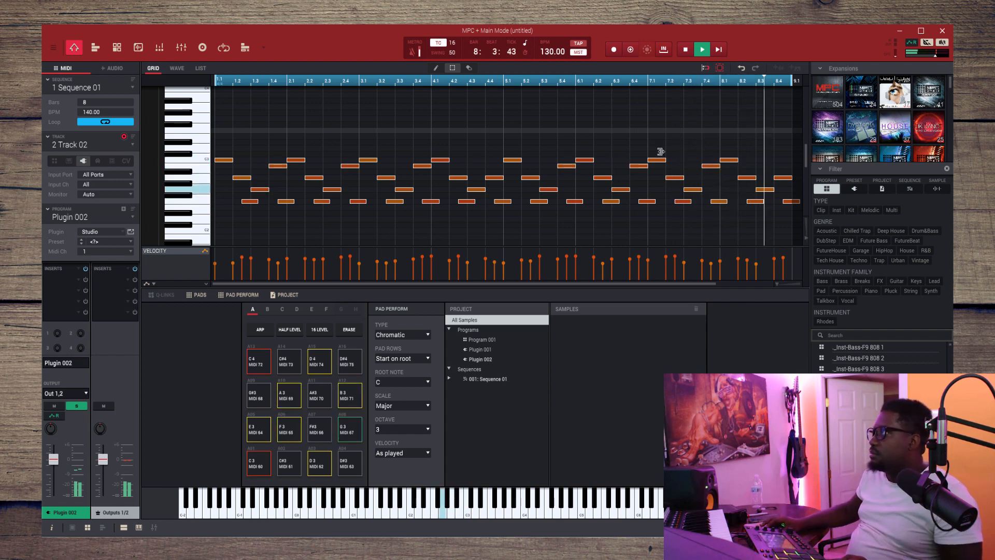
{"action": "left_click", "coordinate": [799, 194]}
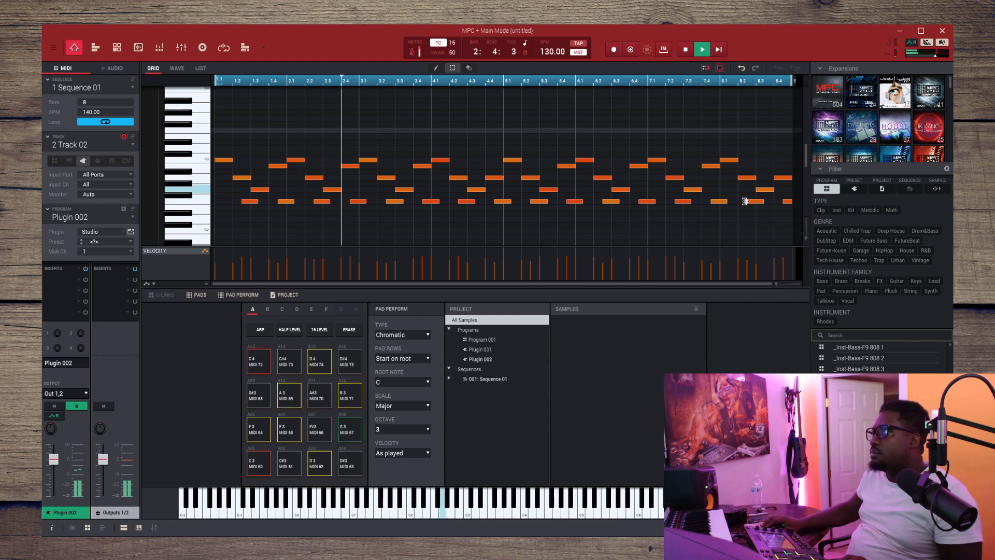
{"action": "key", "text": "ctrl+a"}
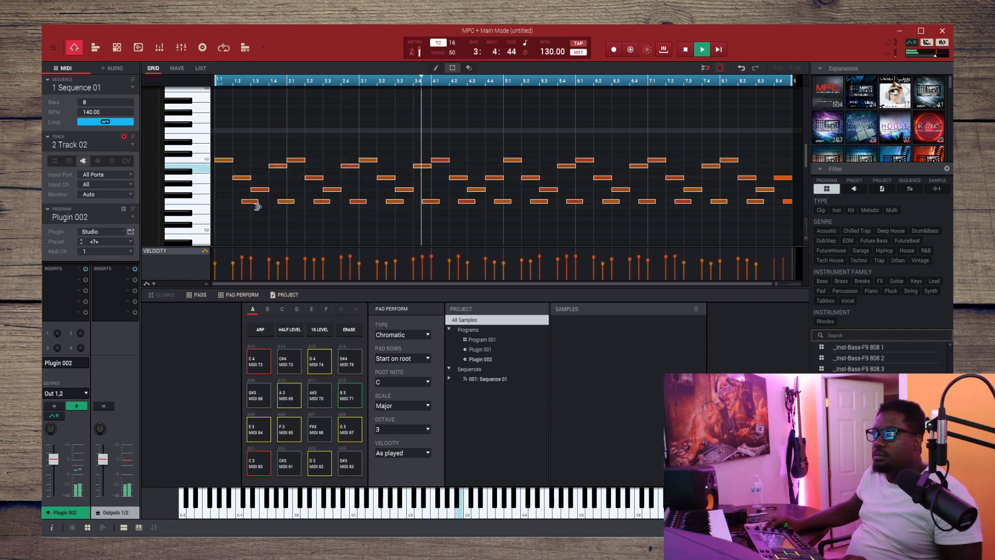
{"action": "left_click_drag", "start_coordinate": [257, 206], "coordinate": [266, 205]}
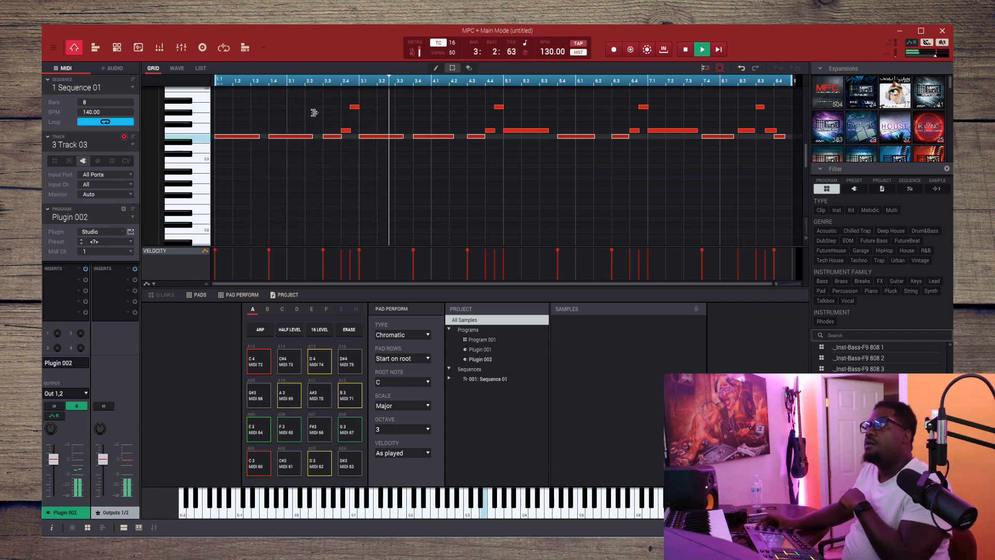
- Turn off solo on Plugin 002, view all tracks in Track Mute mode and return to Main Mode
{"action": "scroll", "coordinate": [447, 215], "scroll_direction": "up", "scroll_amount": 3}
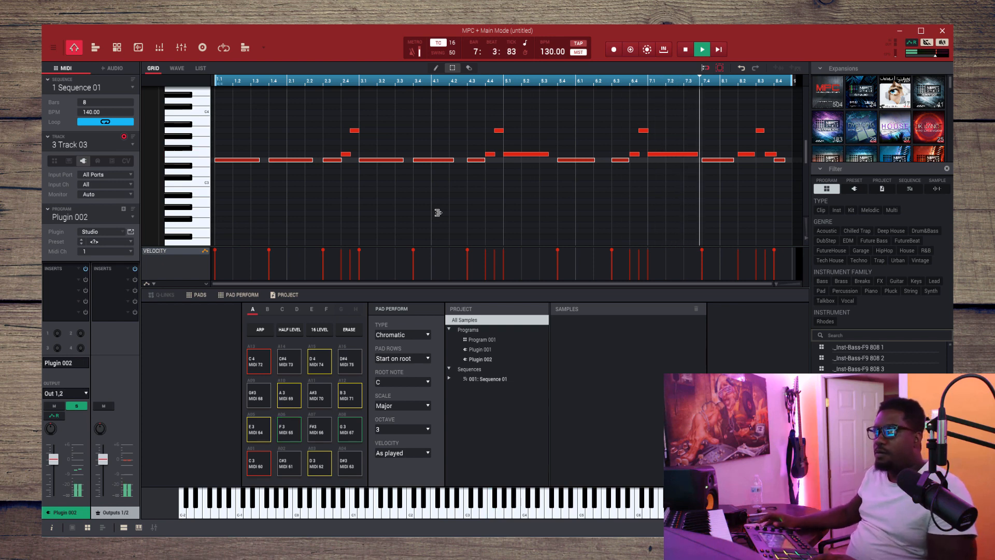
{"action": "left_click", "coordinate": [79, 405]}
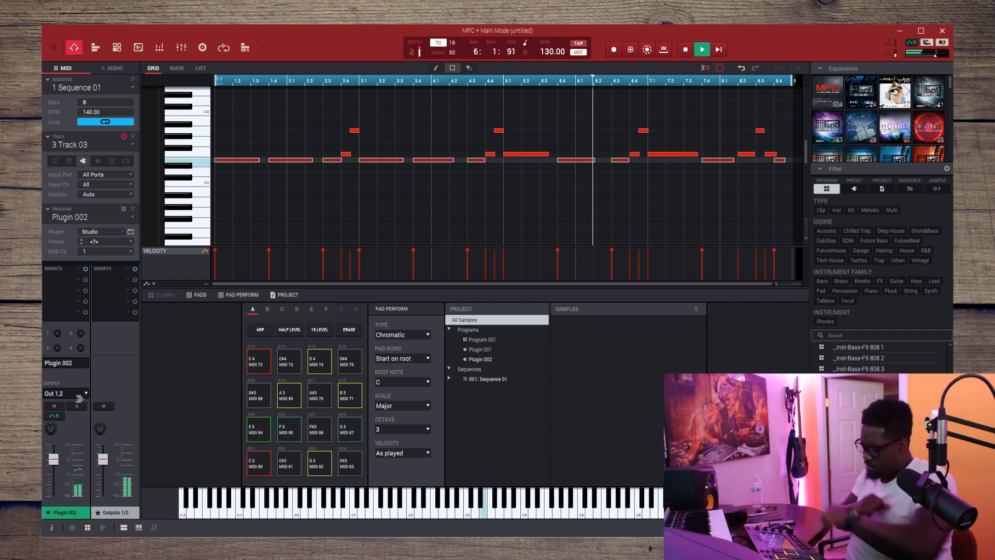
{"action": "key", "text": "ctrl+9"}
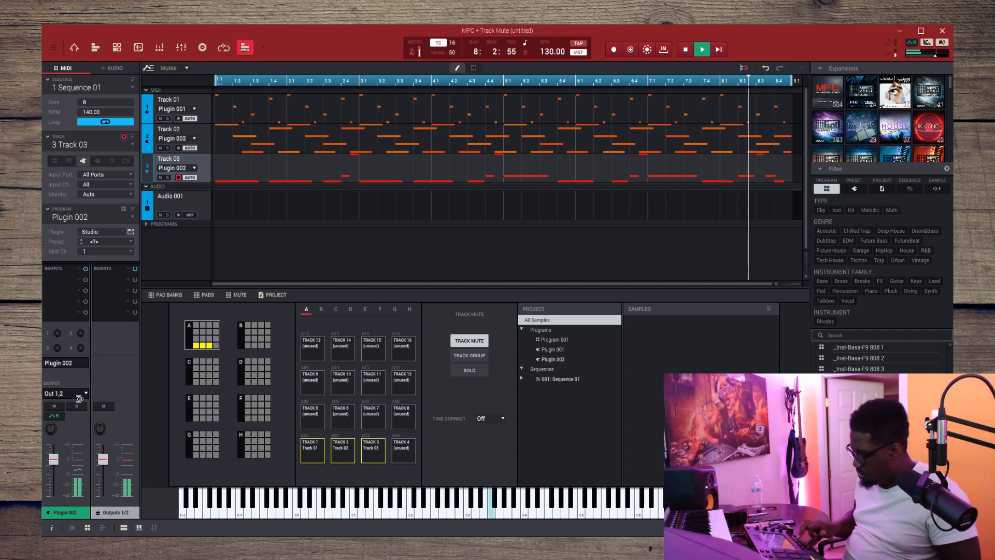
{"action": "key", "text": "ctrl+1"}
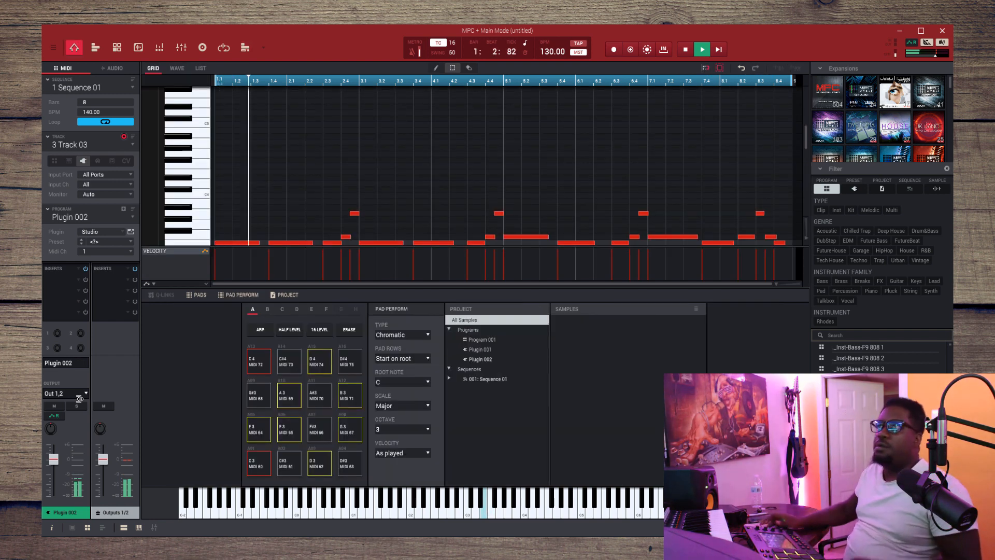
- Rename Track 03 as "guitar top"
{"action": "double_click", "coordinate": [81, 143]}
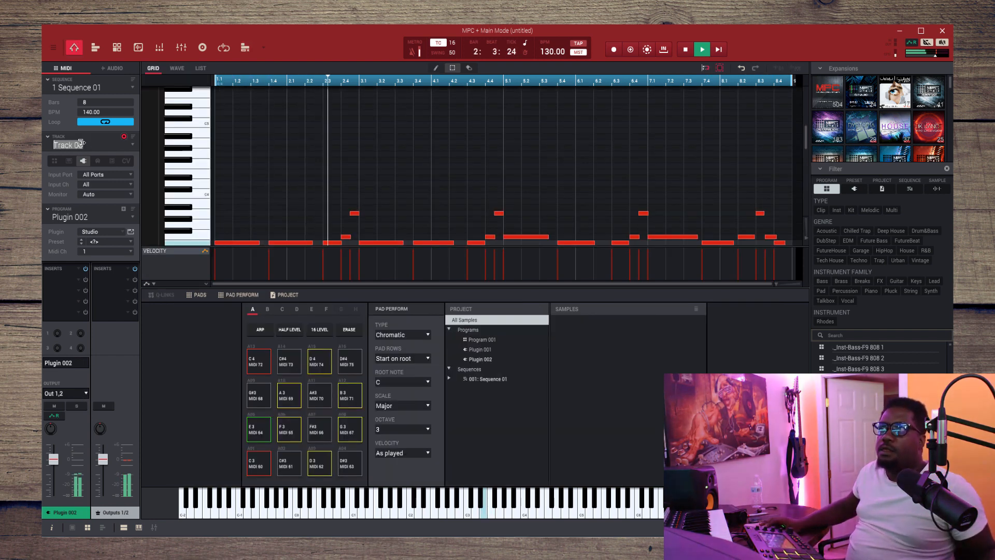
{"action": "type", "text": "gui"}
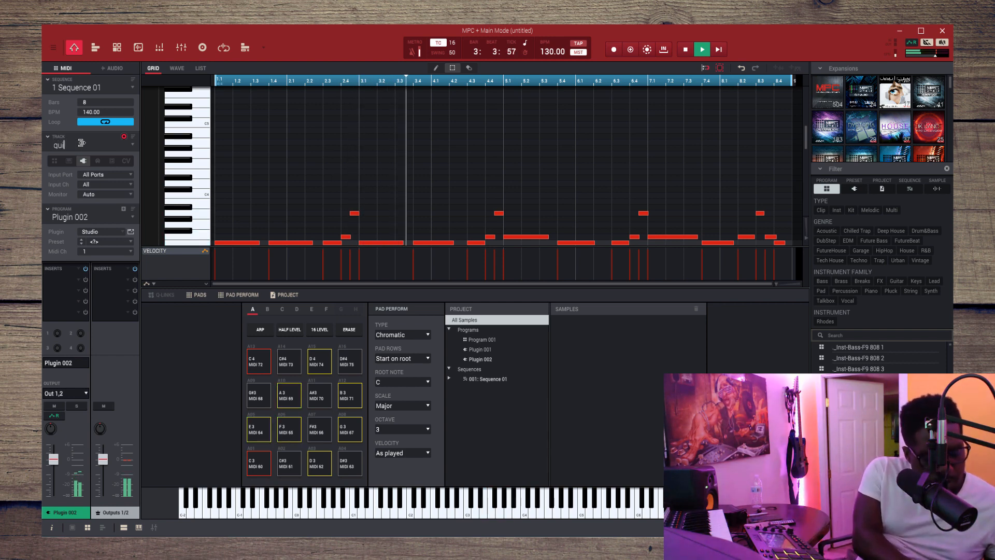
{"action": "type", "text": "tar loop"}
{"action": "key", "text": "Return"}
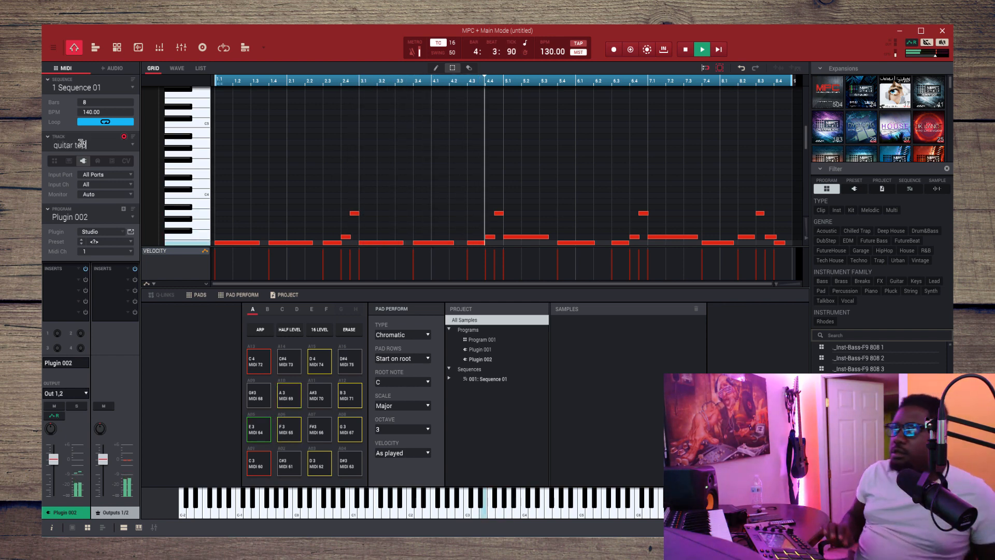
- Switch to Track 02 and rename it "guitar"
{"action": "left_click", "coordinate": [138, 145]}
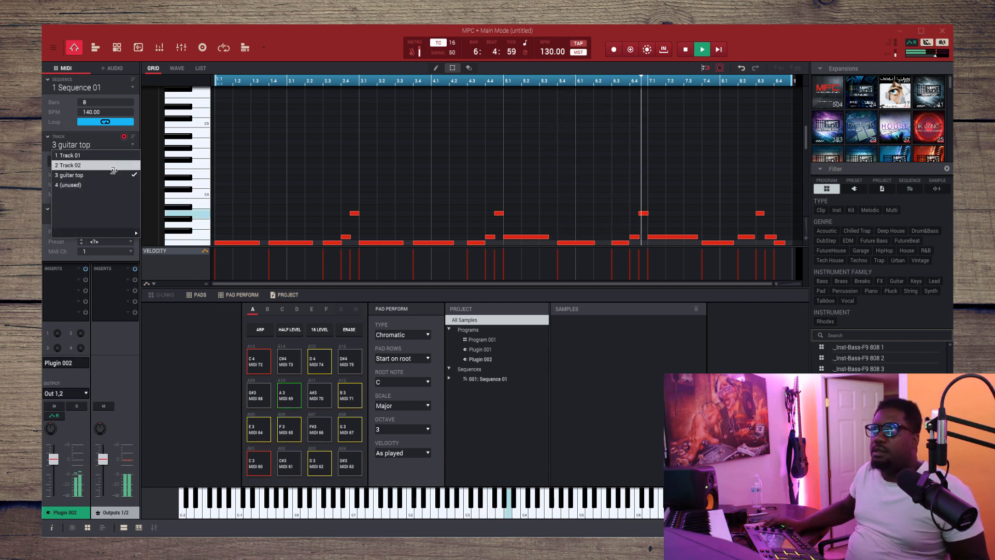
{"action": "left_click", "coordinate": [113, 166]}
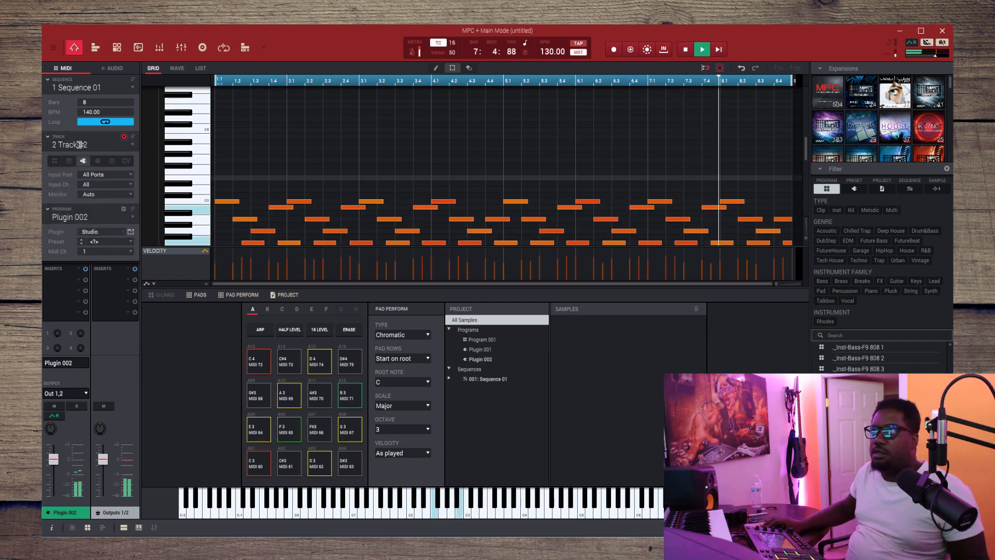
{"action": "type", "text": "quit"}
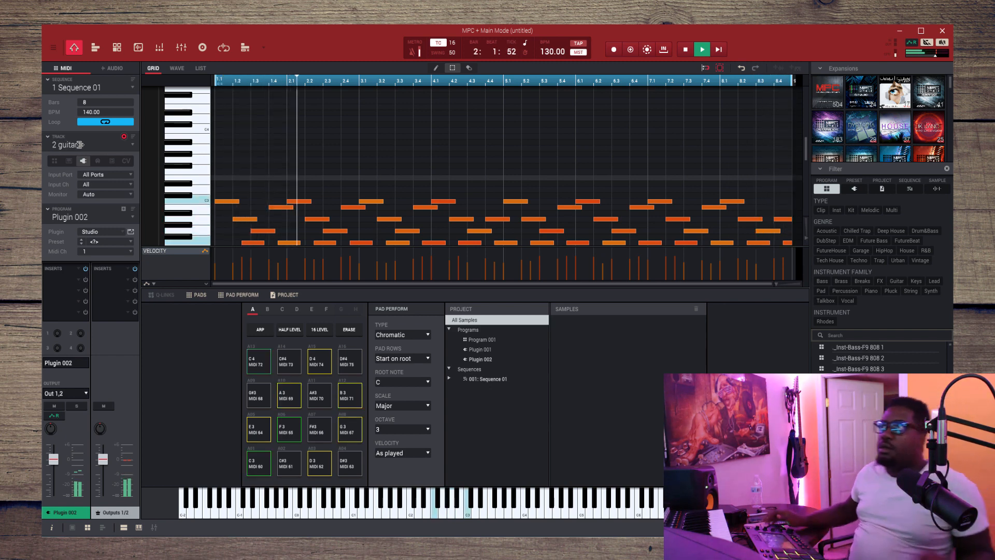
{"action": "type", "text": "ar"}
{"action": "key", "text": "Return"}
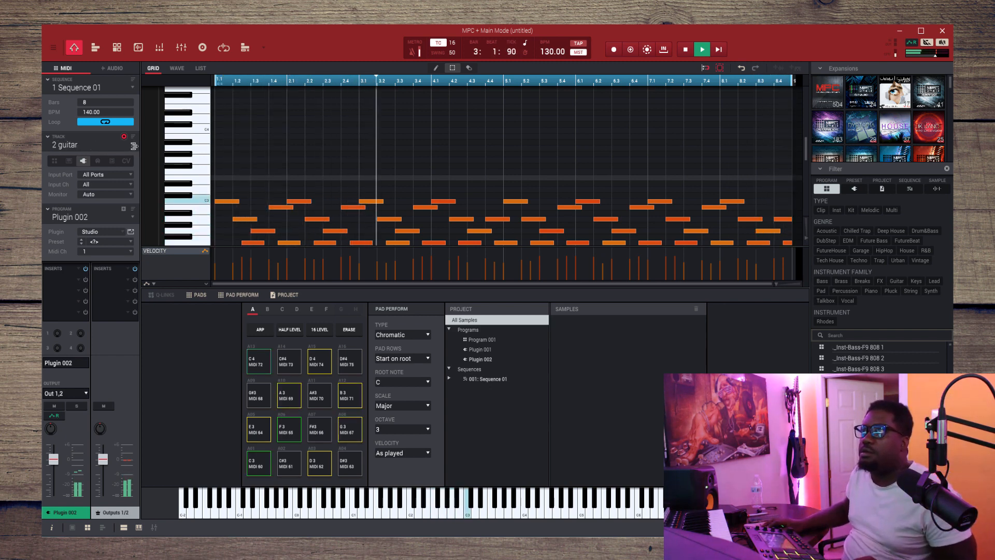
- Switch to Track 01 and rename it "main melo"
{"action": "left_click", "coordinate": [131, 146]}
{"action": "left_click", "coordinate": [112, 157]}
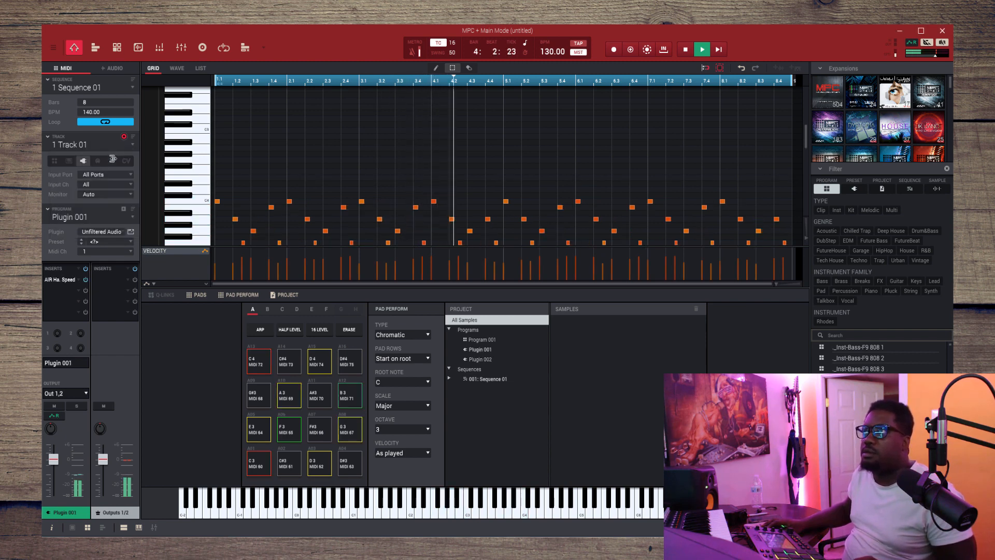
{"action": "double_click", "coordinate": [83, 144]}
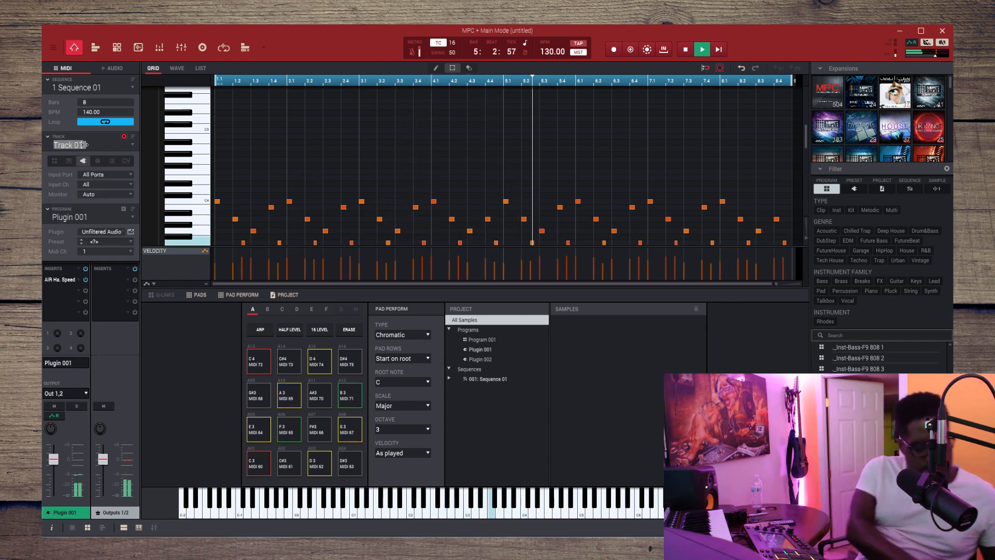
{"action": "type", "text": "main melo"}
{"action": "key", "text": "Return"}
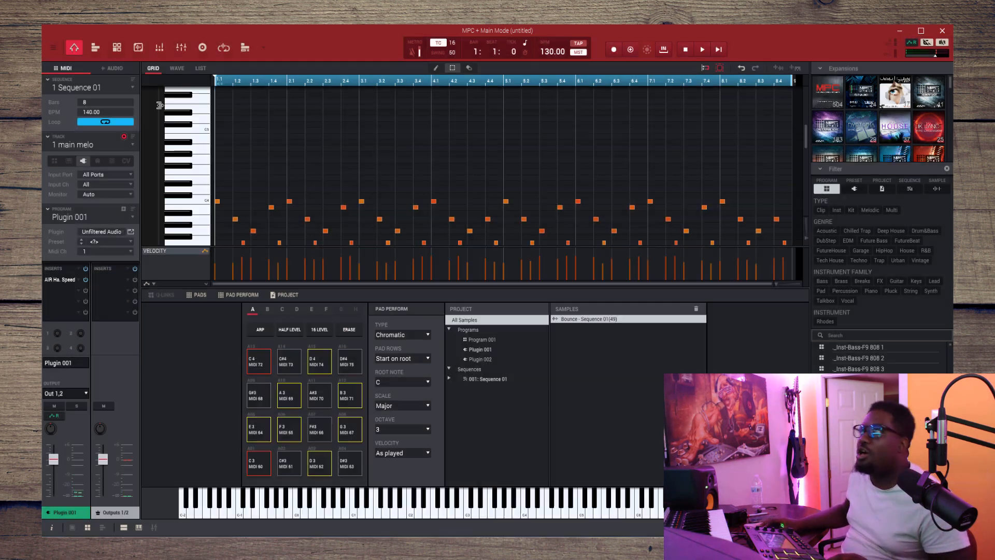
- Place the bounced Sequence 01 sample at the start of Audio 001, enable warp at 130 BPM and audition it
{"action": "left_click", "coordinate": [115, 68]}
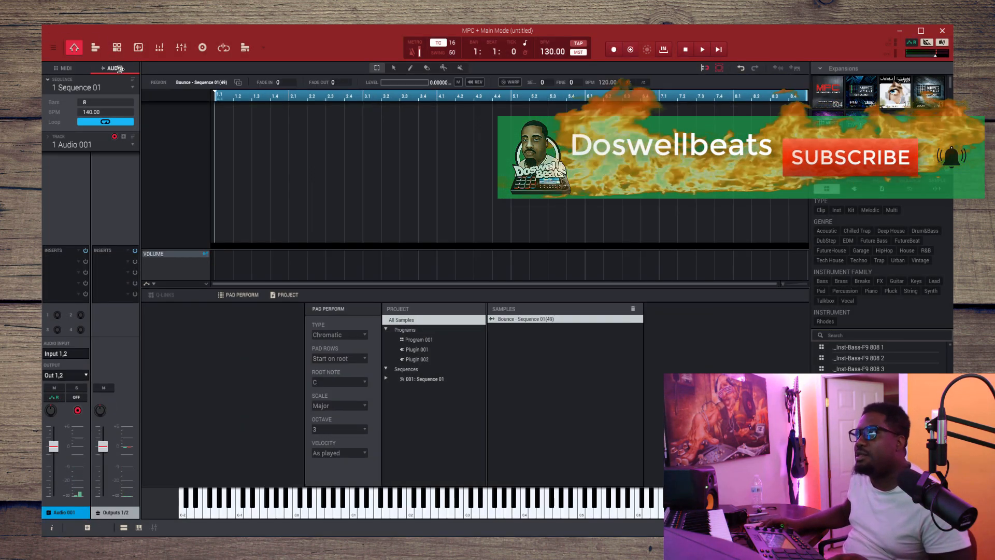
{"action": "left_click_drag", "start_coordinate": [511, 310], "coordinate": [322, 202]}
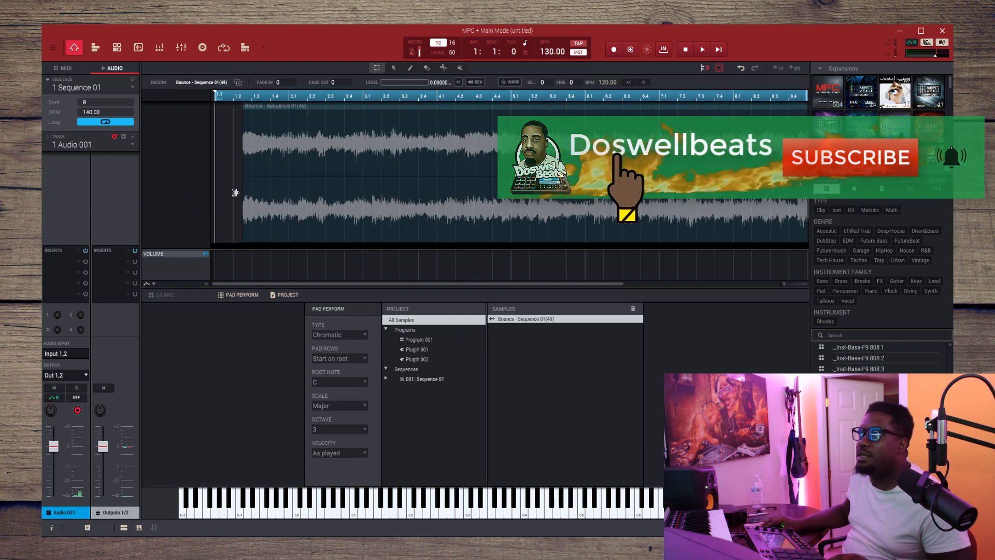
{"action": "left_click", "coordinate": [511, 82]}
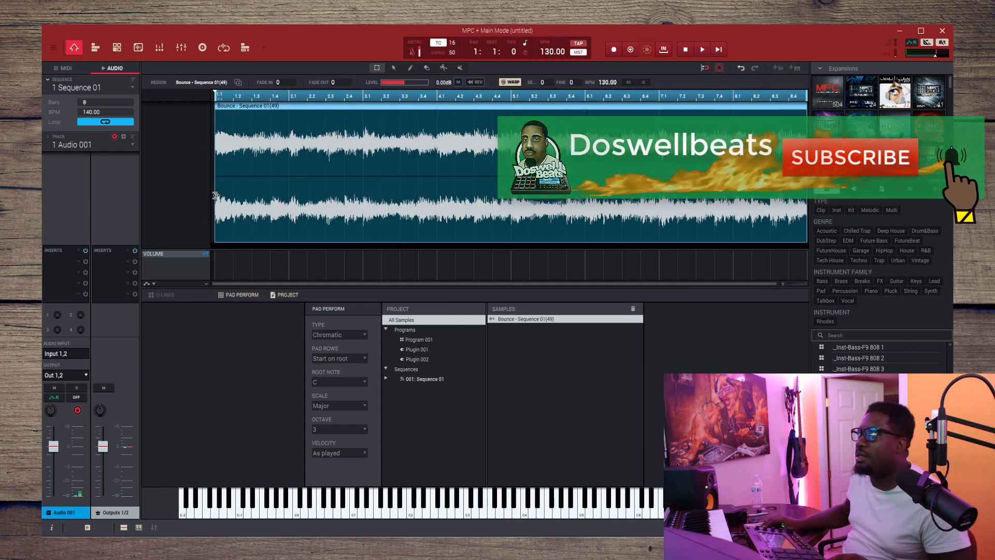
{"action": "key", "text": "space"}
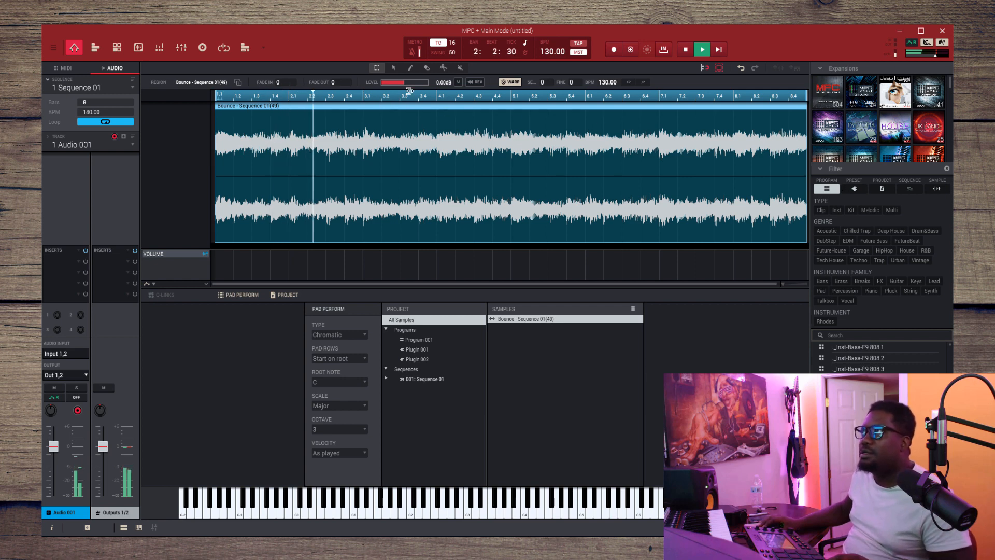
{"action": "key", "text": "space"}
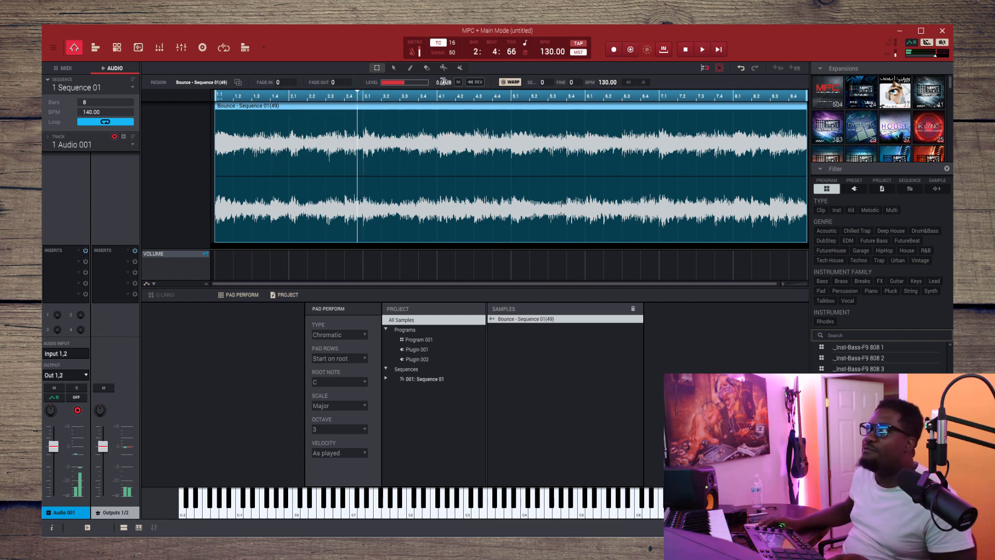
- Reverse the bounced audio region and lower the Audio 001 level to about -13.2 dB during playback
{"action": "left_click", "coordinate": [477, 83]}
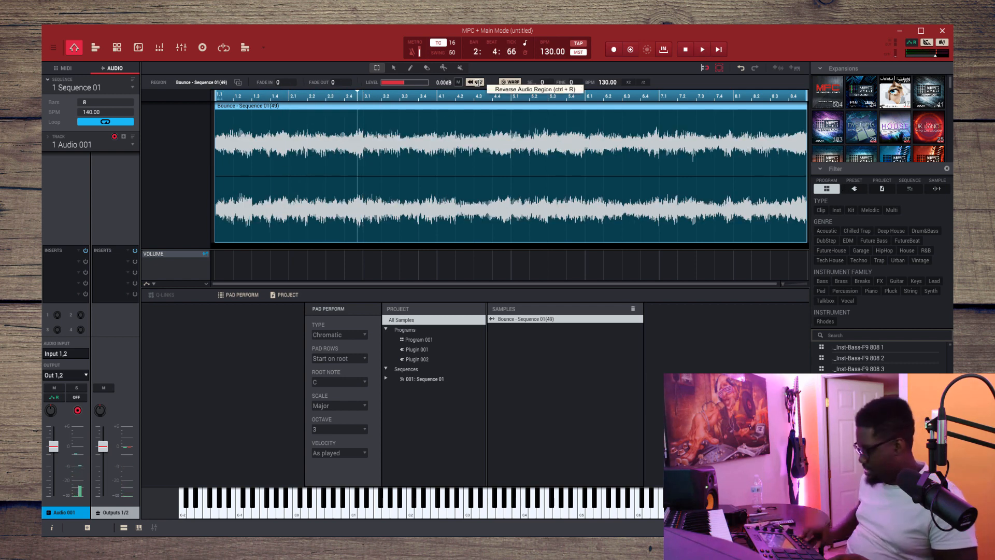
{"action": "key", "text": "space"}
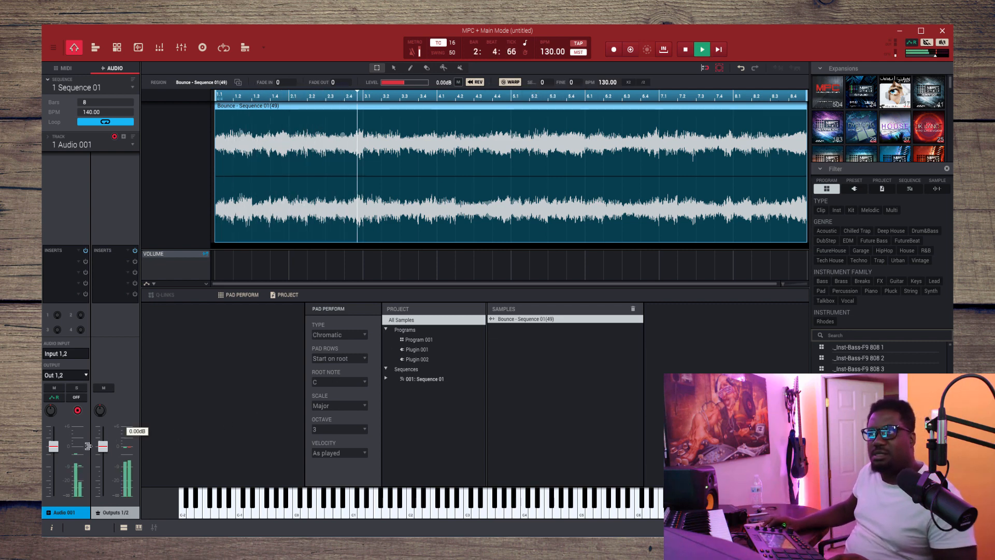
{"action": "left_click_drag", "start_coordinate": [53, 446], "coordinate": [59, 483]}
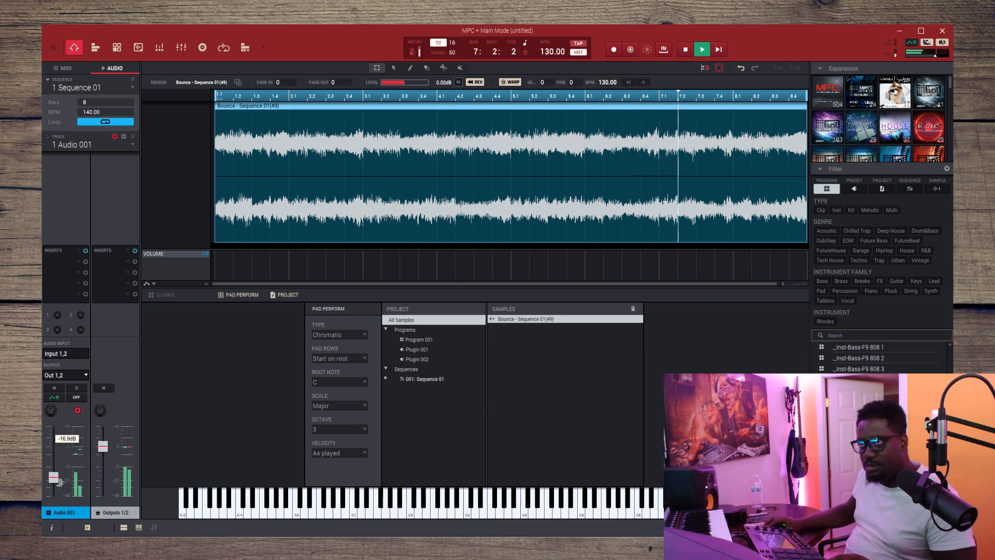
{"action": "left_click_drag", "start_coordinate": [56, 477], "coordinate": [57, 477]}
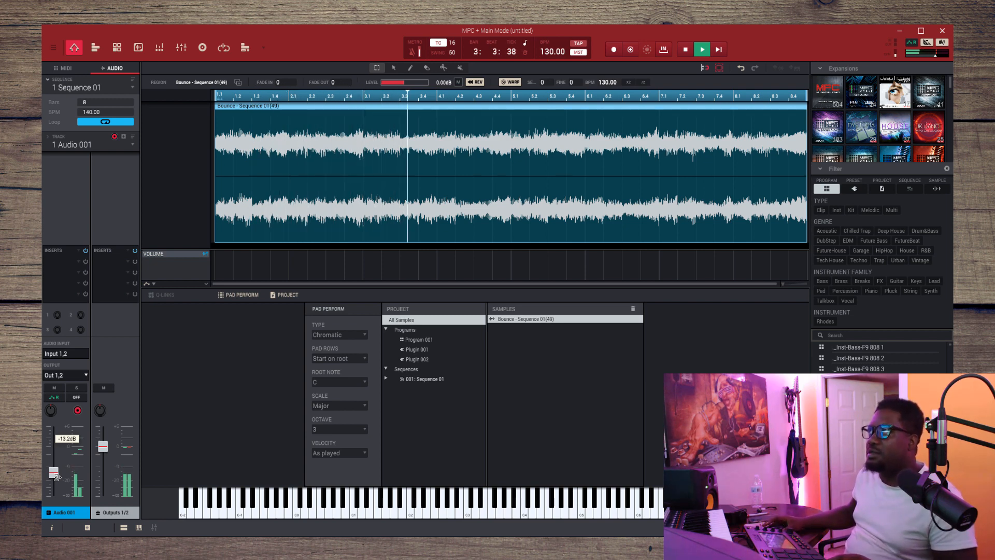
- Transpose the reversed region up 12 semitones and set the Audio 001 level to about -9.37 dB during playback
{"action": "key", "text": "space"}
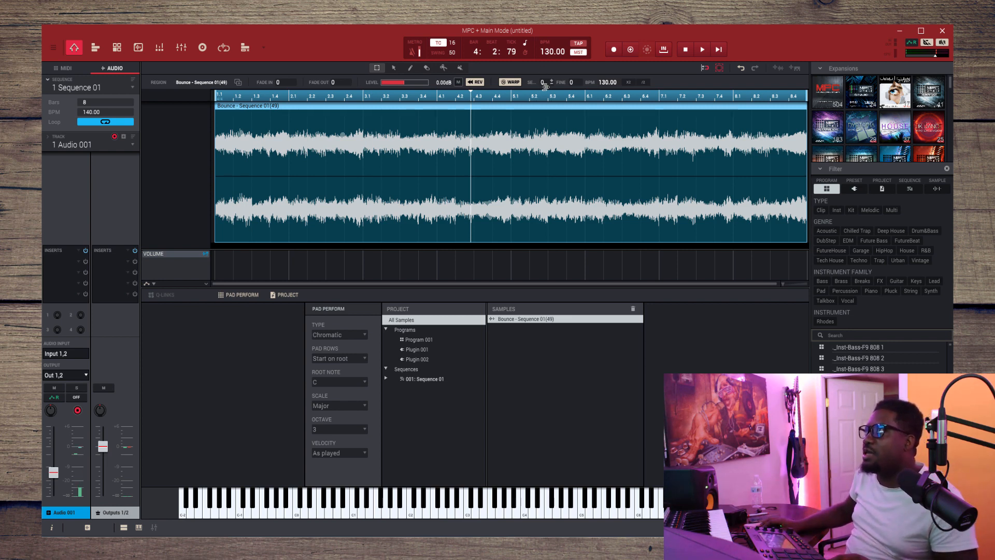
{"action": "key", "text": "space"}
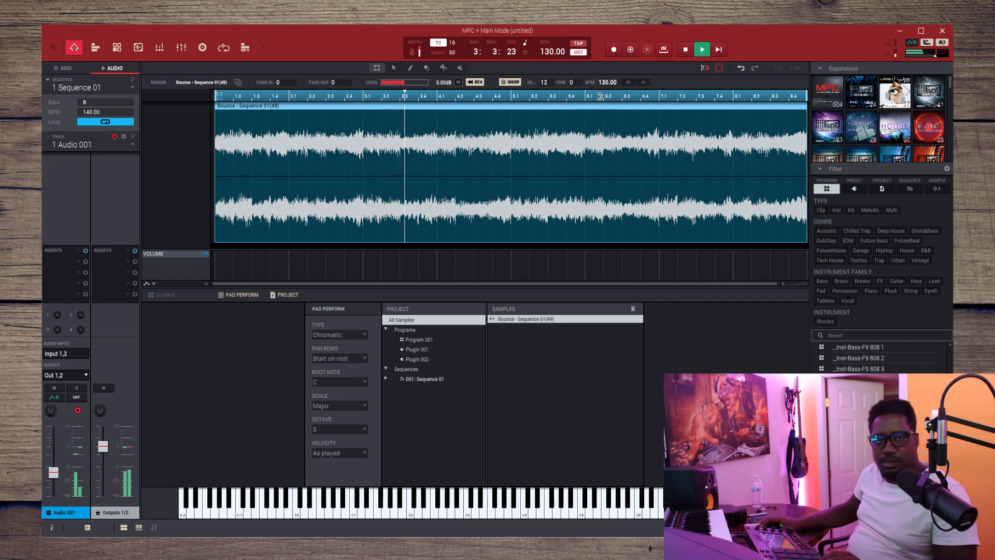
{"action": "scroll", "coordinate": [63, 470], "scroll_direction": "up", "scroll_amount": 2}
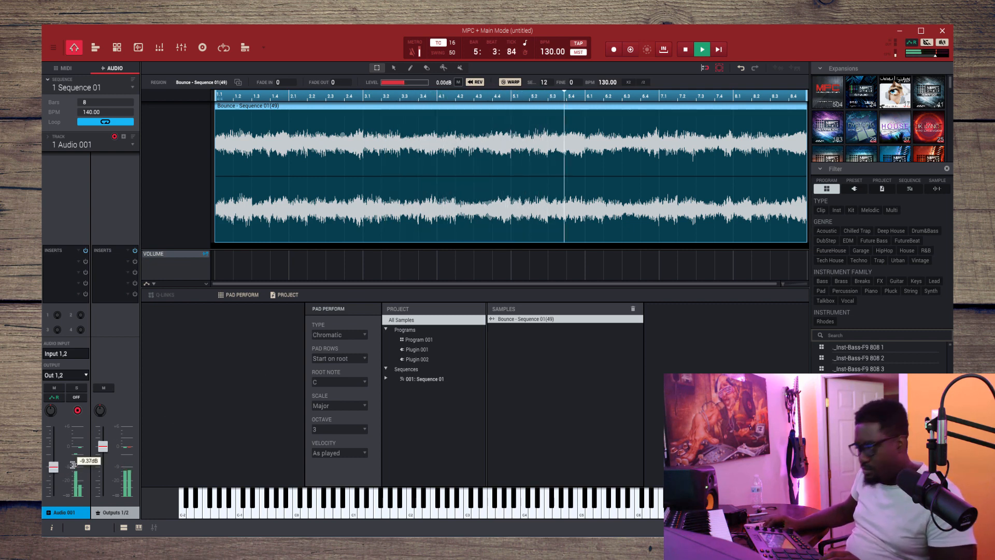
{"action": "mouse_move", "coordinate": [101, 448]}
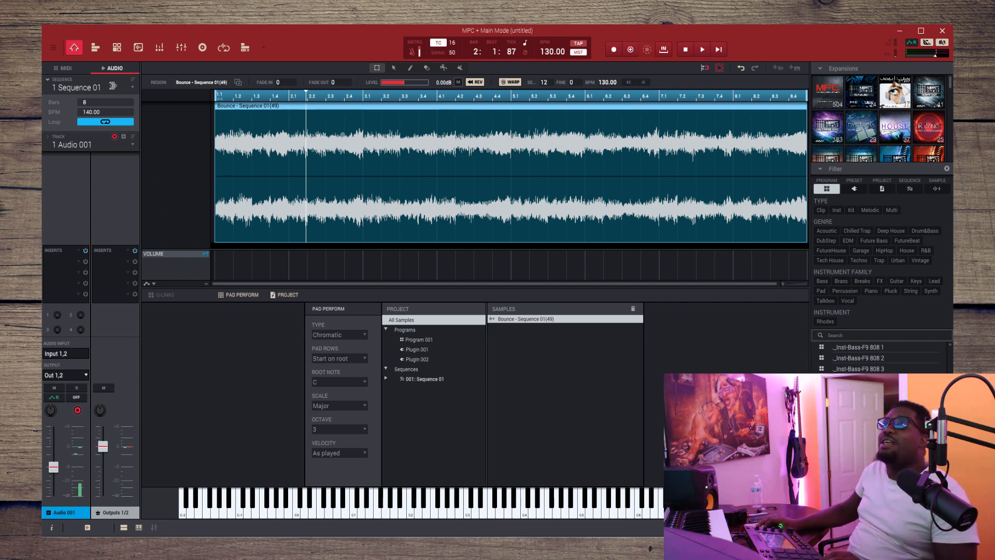
- Return to the MIDI tracks and humanize the velocity of Track 30's Huffington drum notes at 10% strength
{"action": "left_click", "coordinate": [71, 68]}
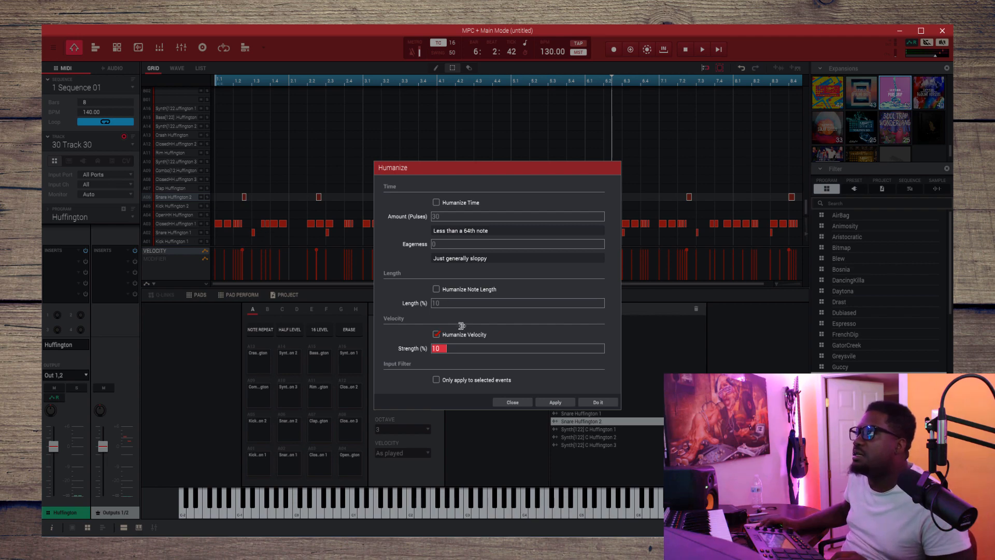
{"action": "left_click", "coordinate": [557, 402]}
{"action": "left_click", "coordinate": [513, 402]}
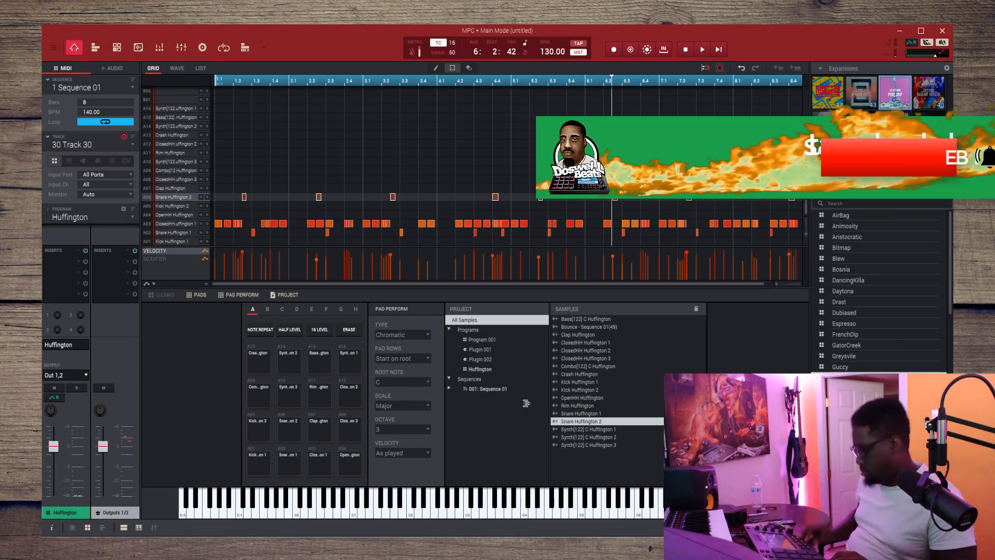
- Select the snare and hi-hat notes across the sequence and play back the Huffington drum pattern with its kicks
{"action": "key", "text": "space"}
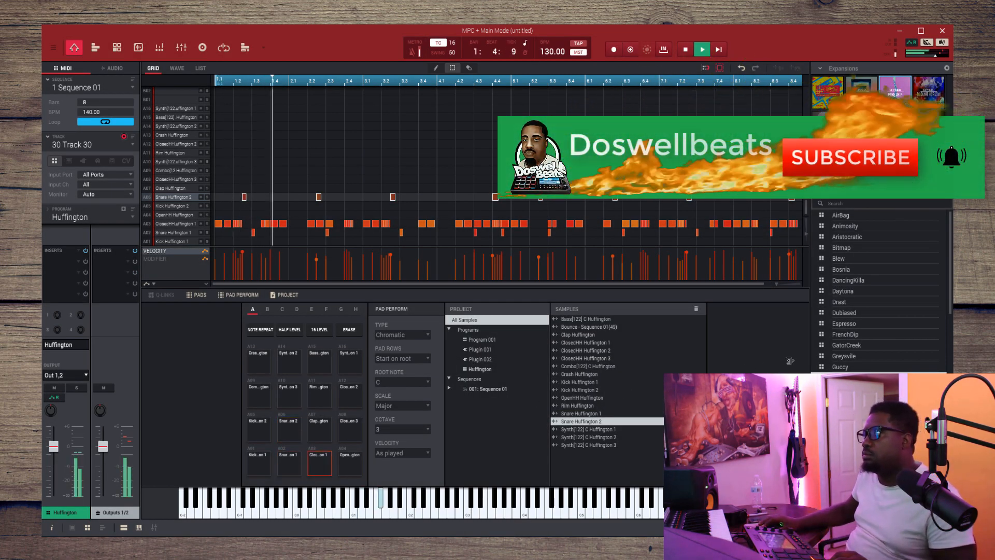
{"action": "left_click_drag", "start_coordinate": [802, 264], "coordinate": [183, 239]}
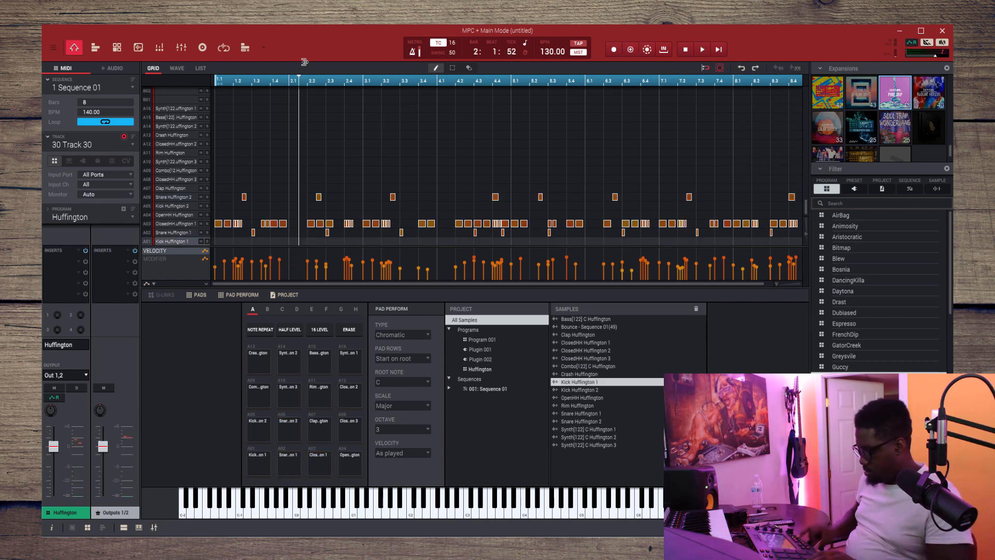
{"action": "key", "text": "space"}
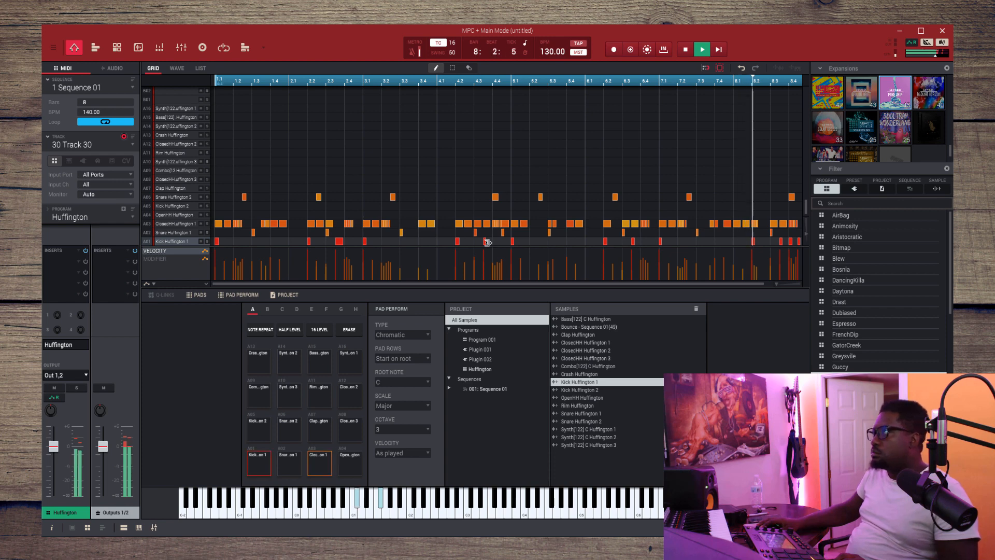
- Open the MIDI track list and play back the full beat with all tracks shown in Track Mute mode
{"action": "left_click", "coordinate": [117, 145]}
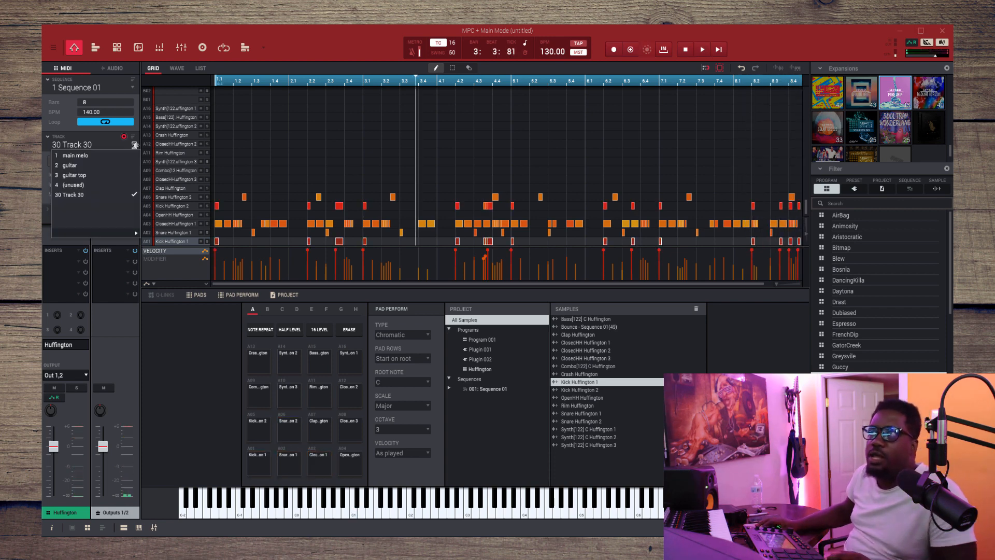
{"action": "key", "text": "space"}
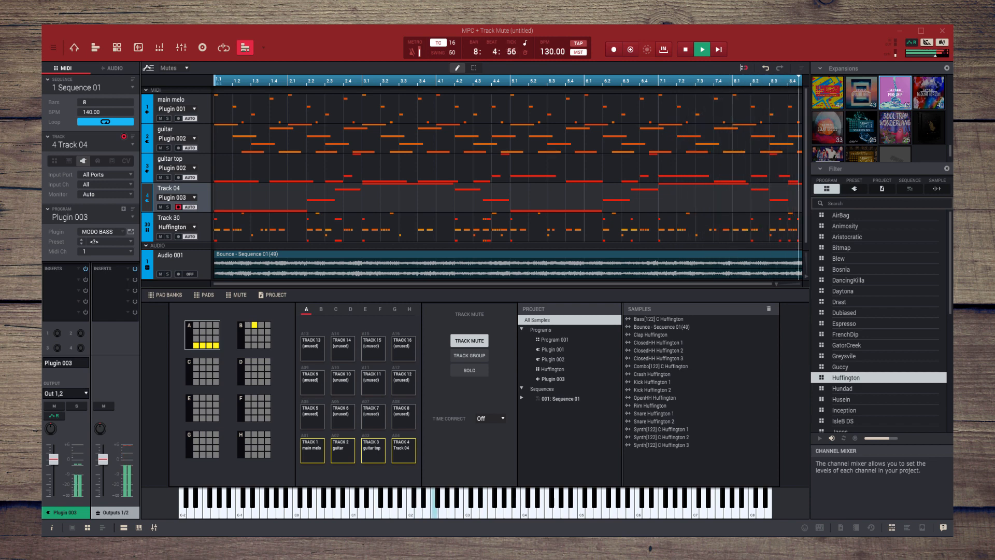
{"action": "key", "text": "x"}
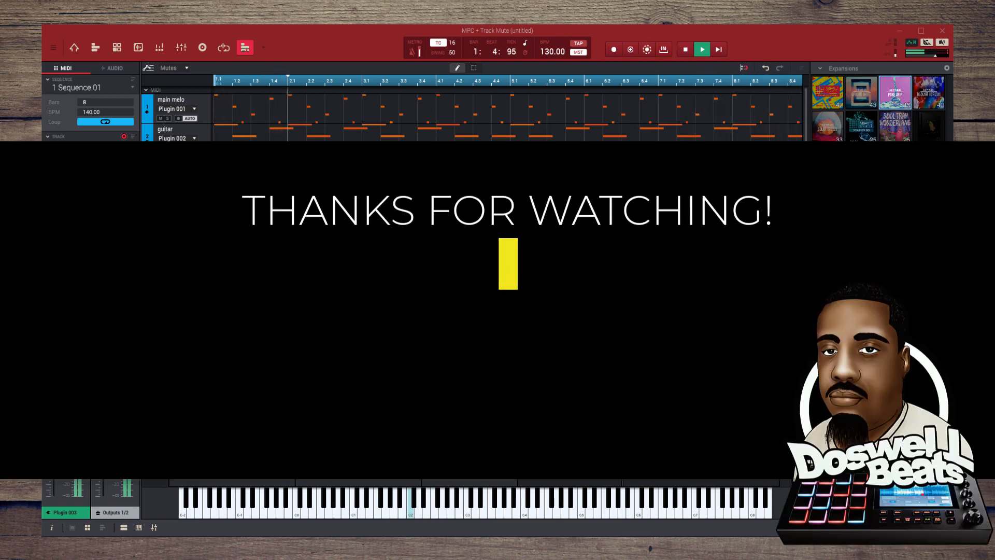